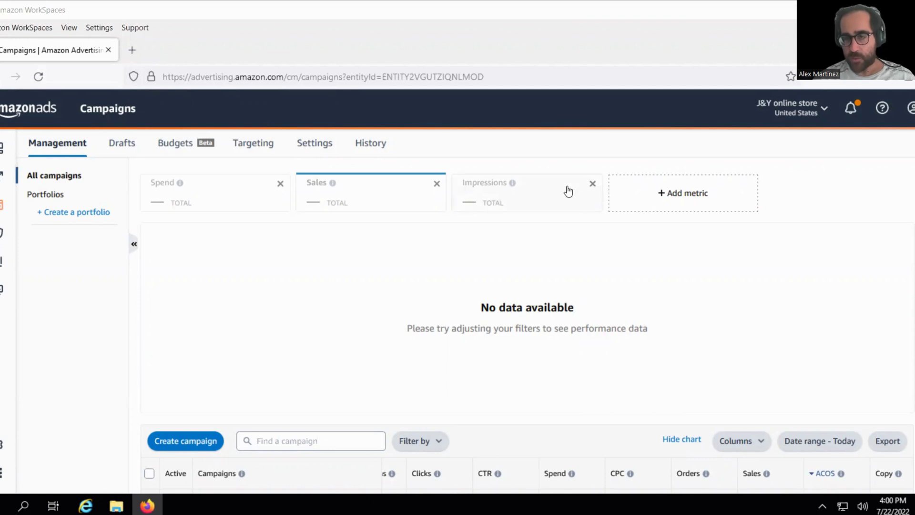
Scroll down to the Auto Dog Bandana campaign and slide the table right to the Clicks–ACOS columns.
scroll(670, 289, down, 3)
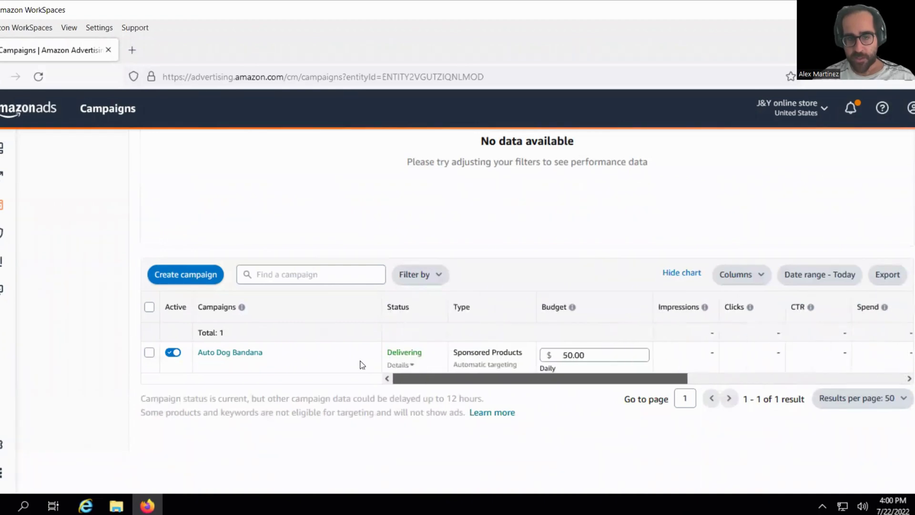
drag(514, 379, 754, 383)
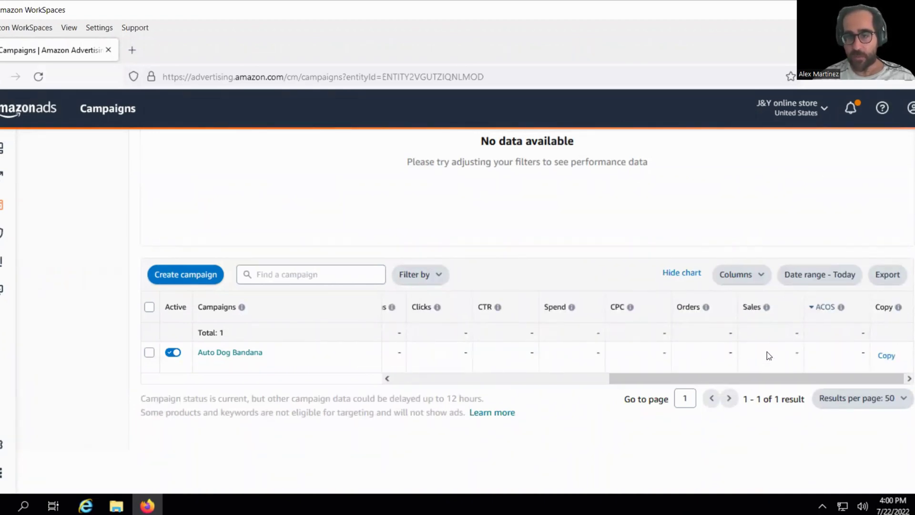
Browse the Customize columns metrics list without changes and reapply the Clicks, CTR, Spend, CPC, Orders, Sales, ACOS columns.
click(760, 278)
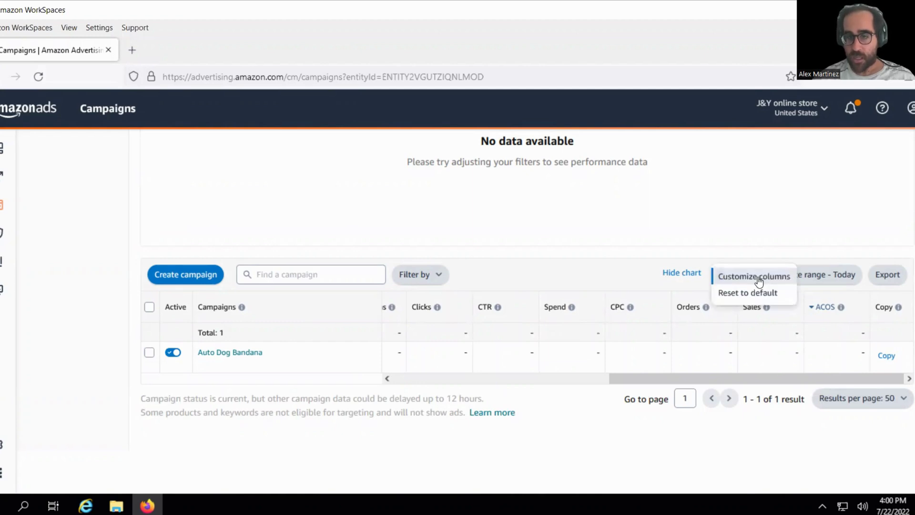
click(758, 277)
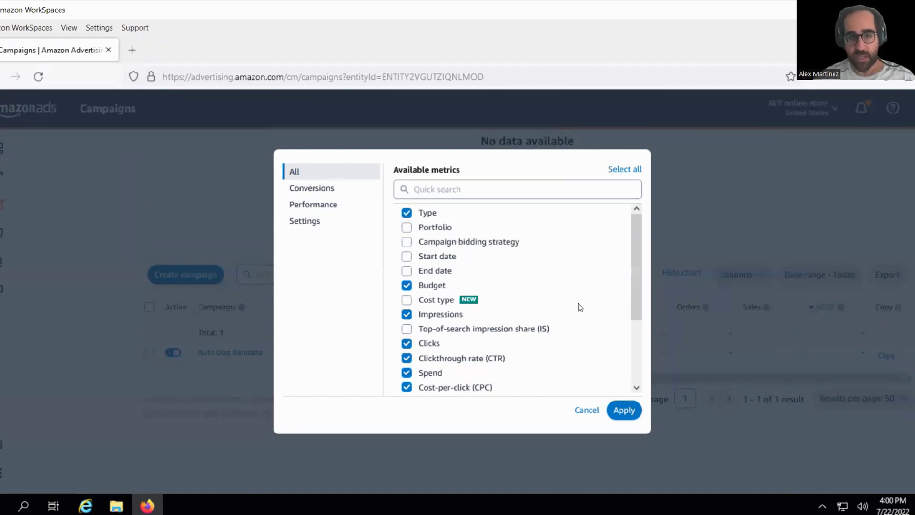
drag(636, 258, 622, 308)
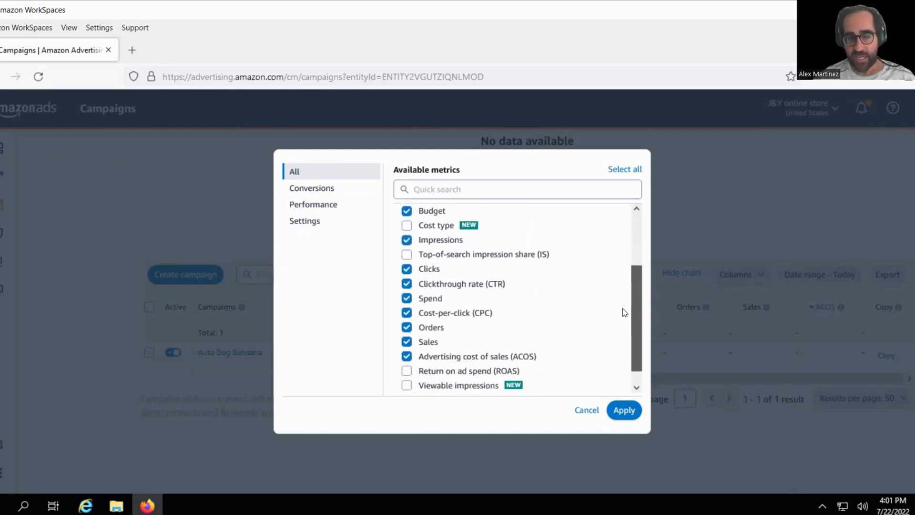
drag(622, 308, 607, 342)
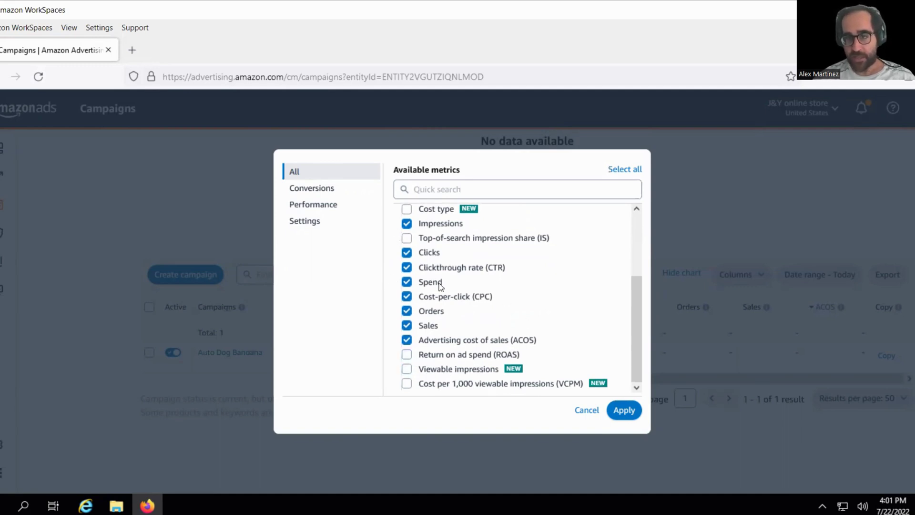
scroll(431, 288, up, 2)
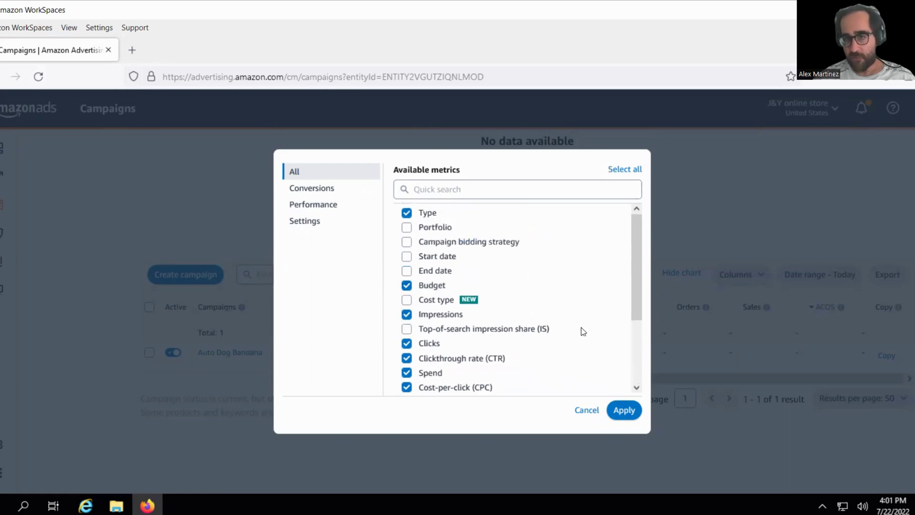
click(626, 410)
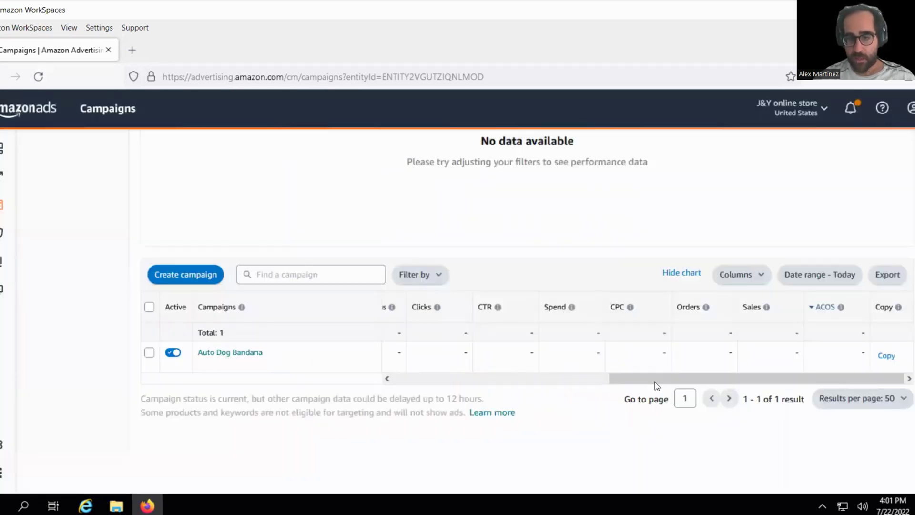
drag(654, 379, 476, 378)
drag(599, 378, 778, 378)
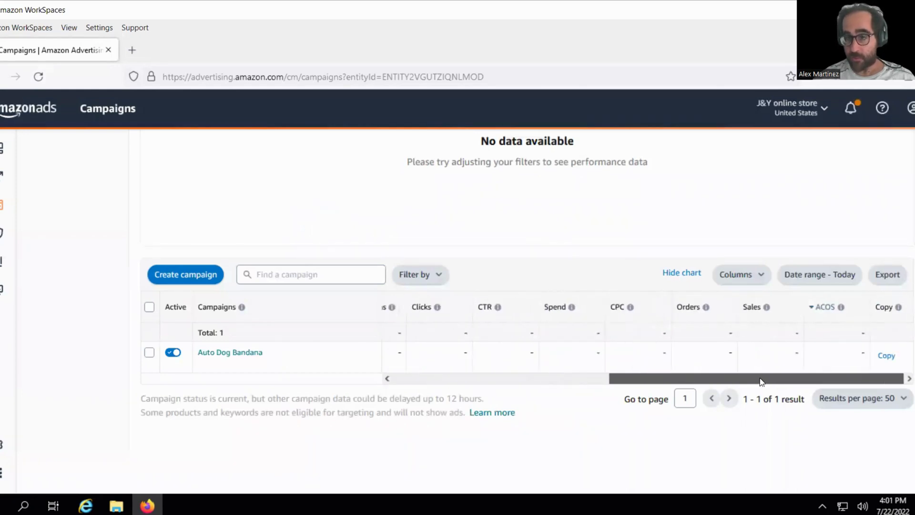
click(659, 378)
click(774, 380)
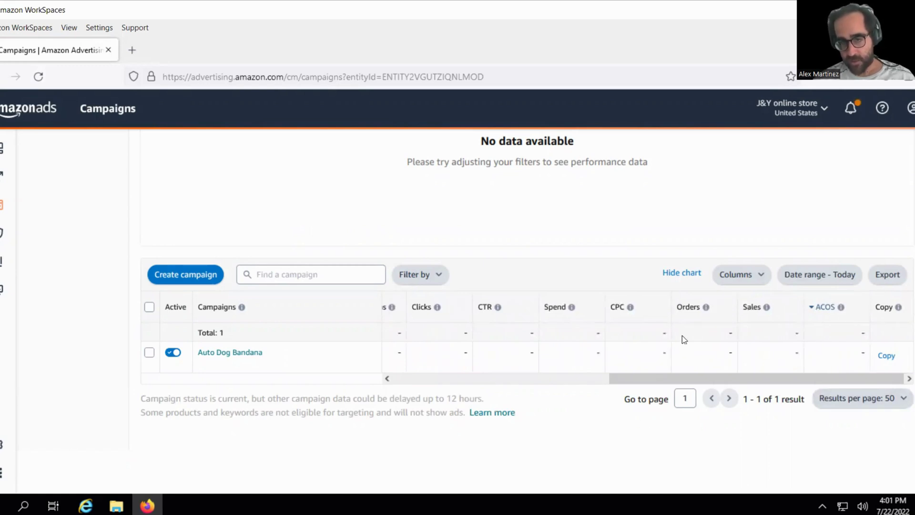
scroll(689, 353, left, 5)
scroll(689, 352, left, 3)
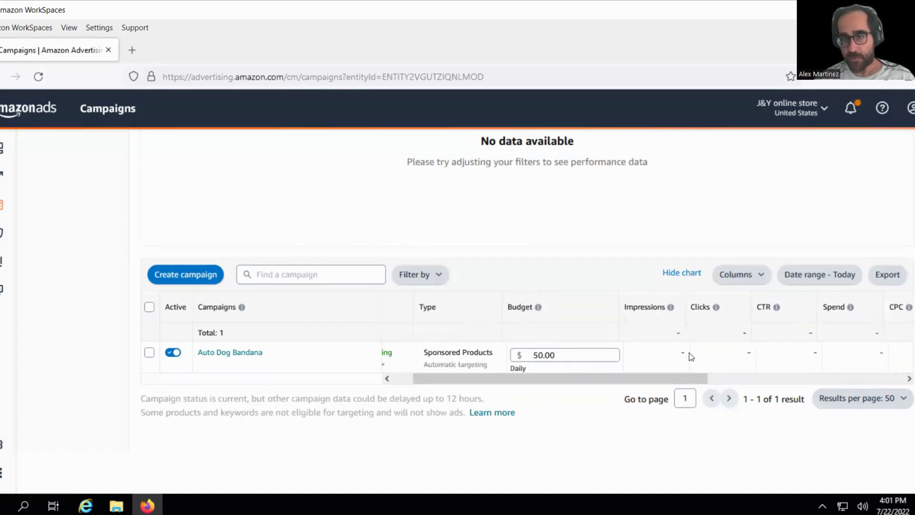
scroll(689, 353, right, 6)
scroll(689, 354, right, 1)
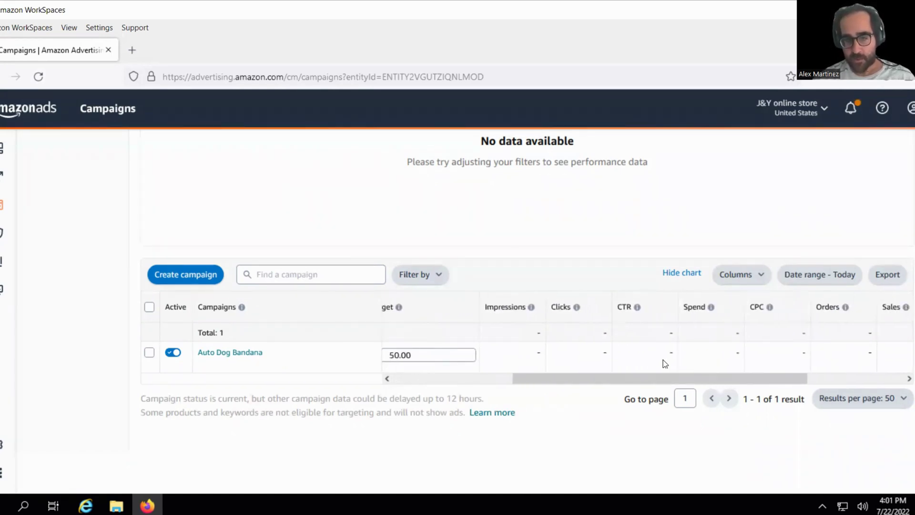
drag(646, 374, 526, 381)
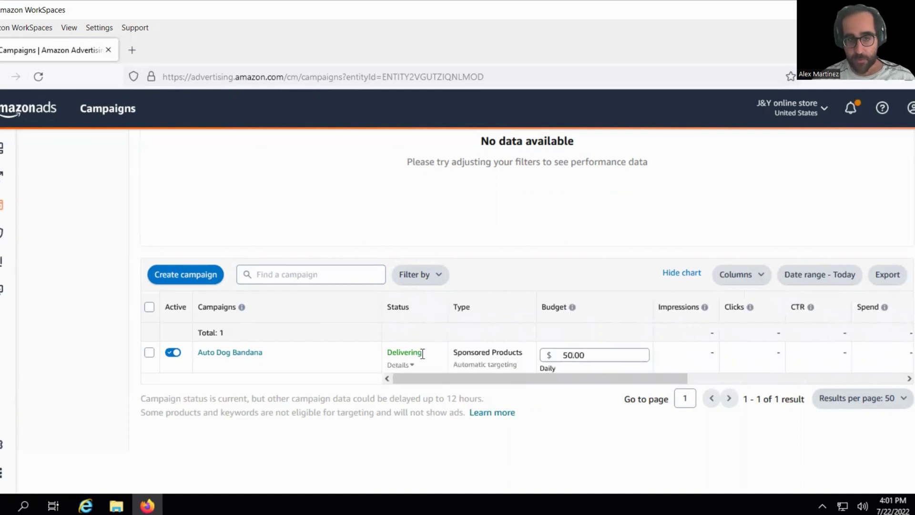
click(404, 364)
click(455, 314)
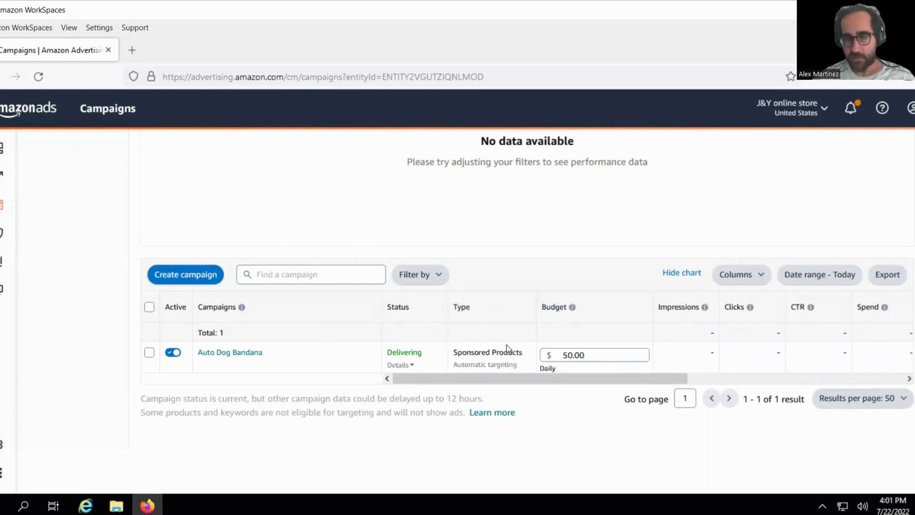
drag(493, 374, 856, 318)
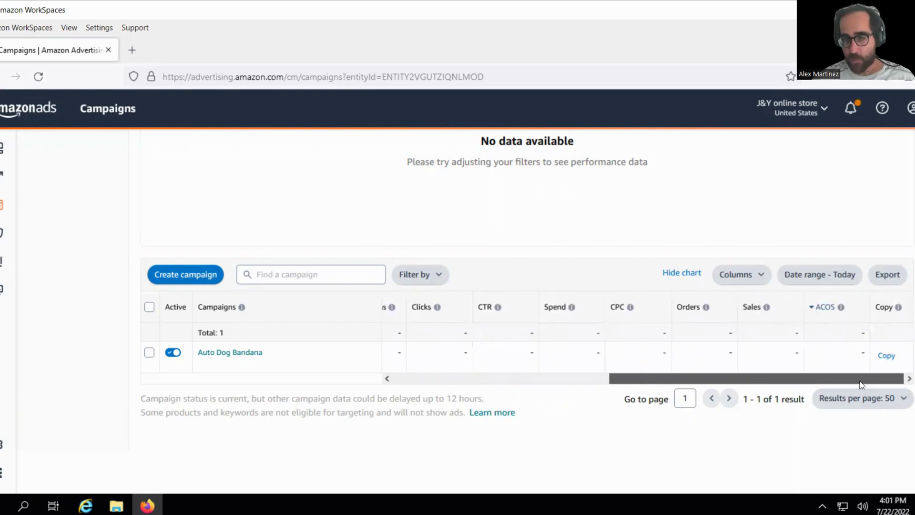
drag(863, 387, 481, 361)
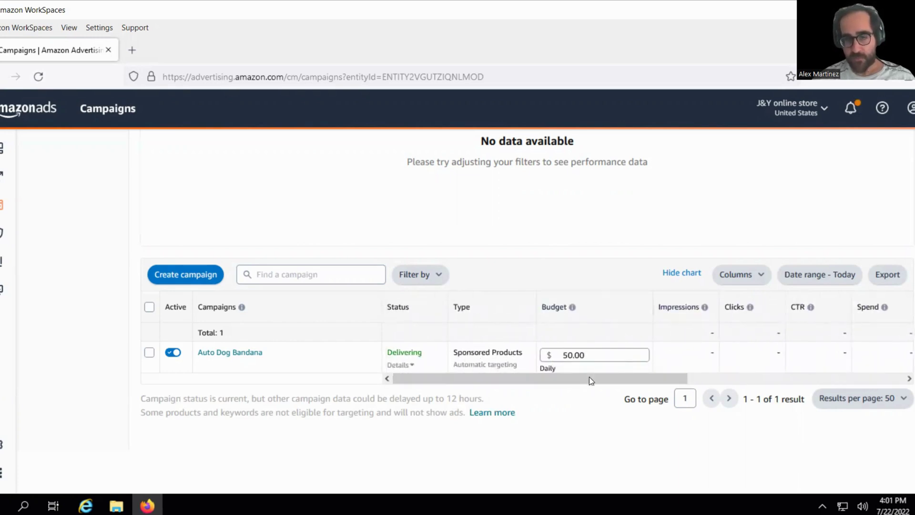
drag(594, 380, 711, 366)
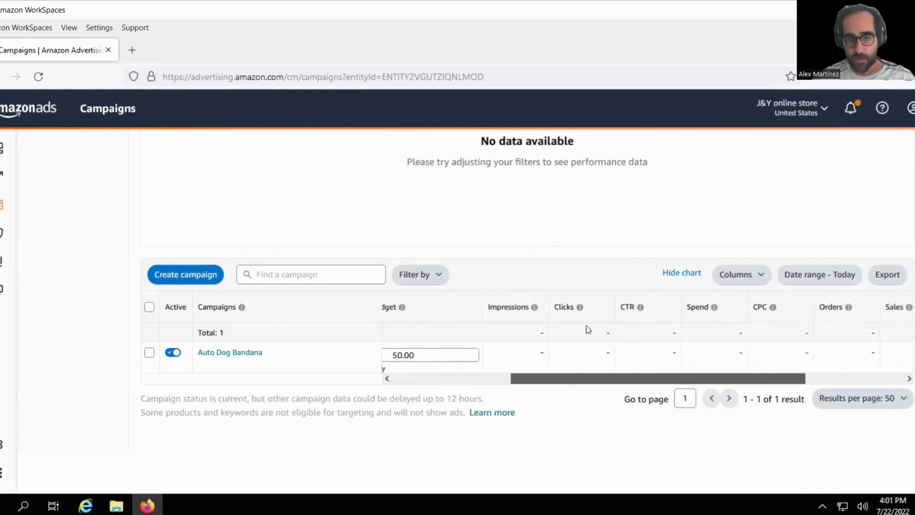
mouse_move(536, 310)
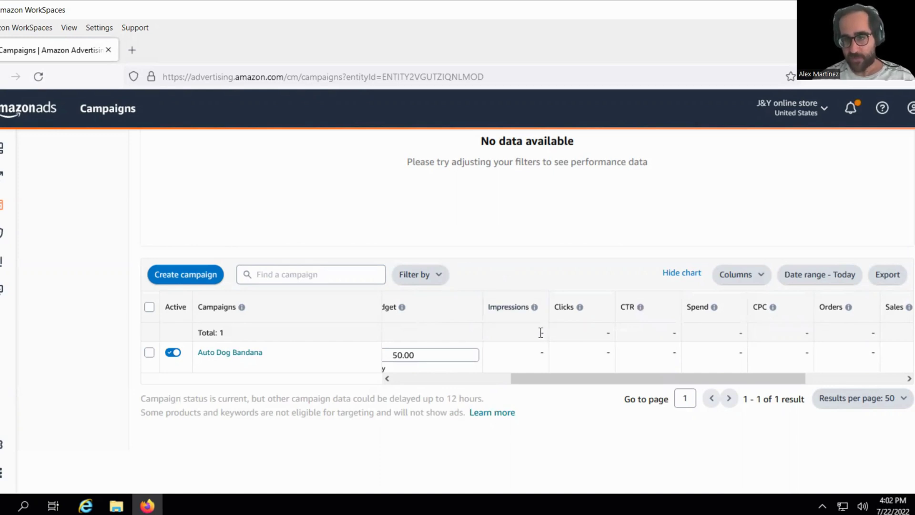
drag(585, 381, 512, 381)
scroll(671, 365, right, 1)
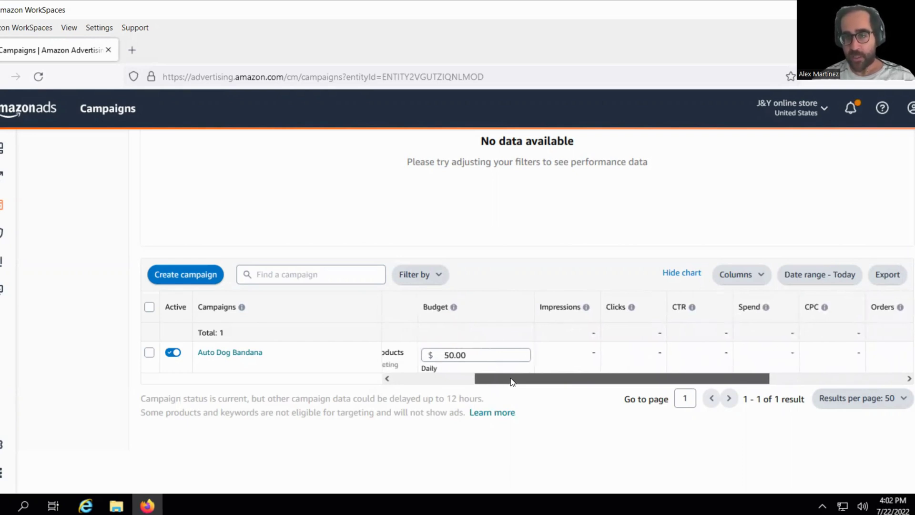
drag(511, 381, 558, 360)
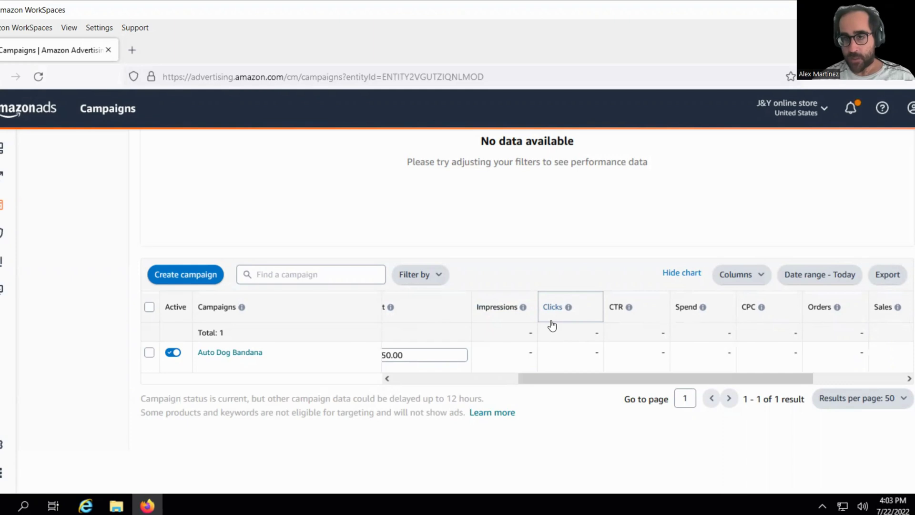
mouse_move(629, 314)
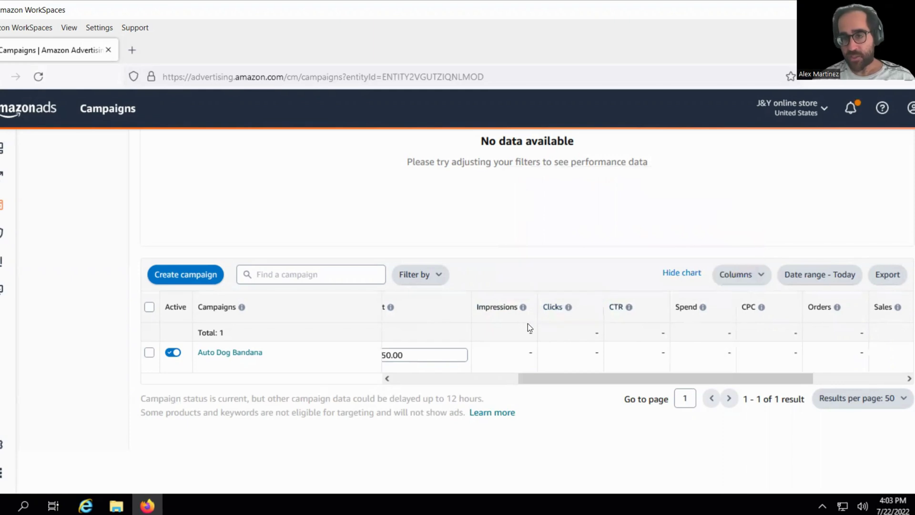
mouse_move(503, 321)
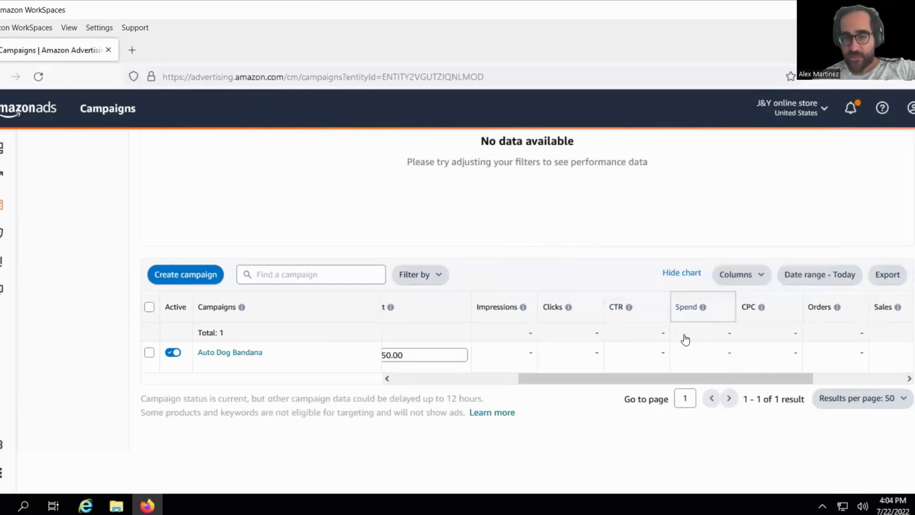
drag(640, 374, 657, 337)
mouse_move(721, 309)
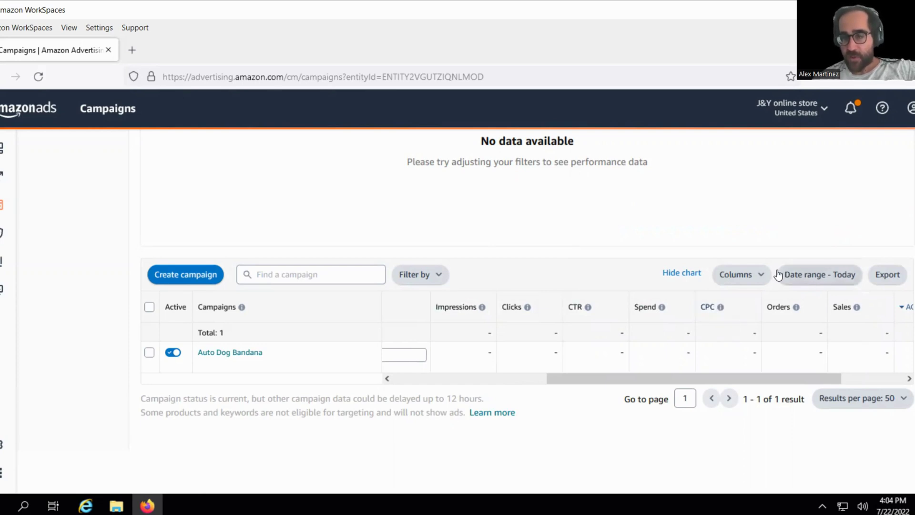
Set the campaigns date range to July 15–22, 2022.
click(812, 274)
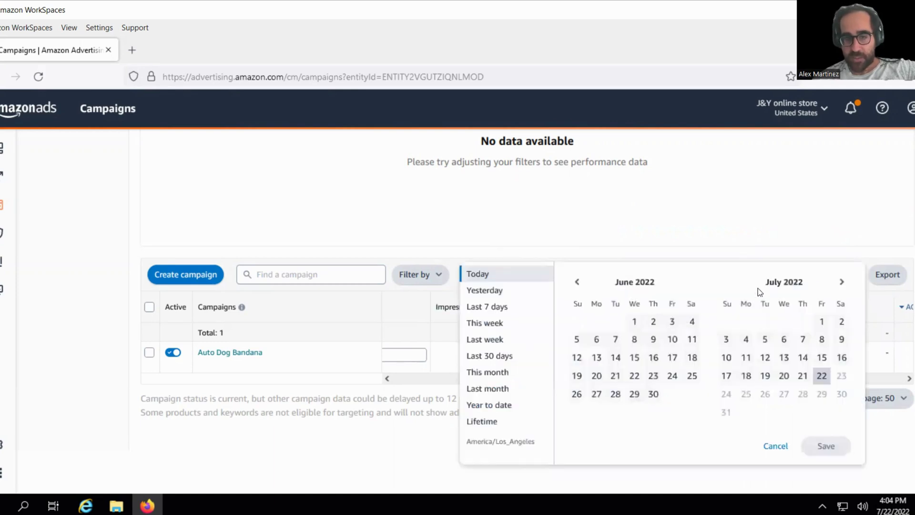
click(822, 358)
click(821, 376)
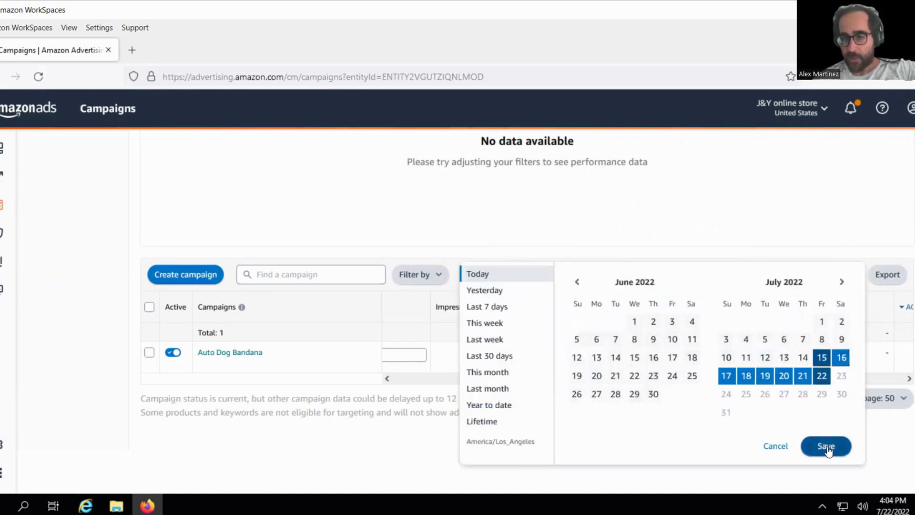
click(827, 447)
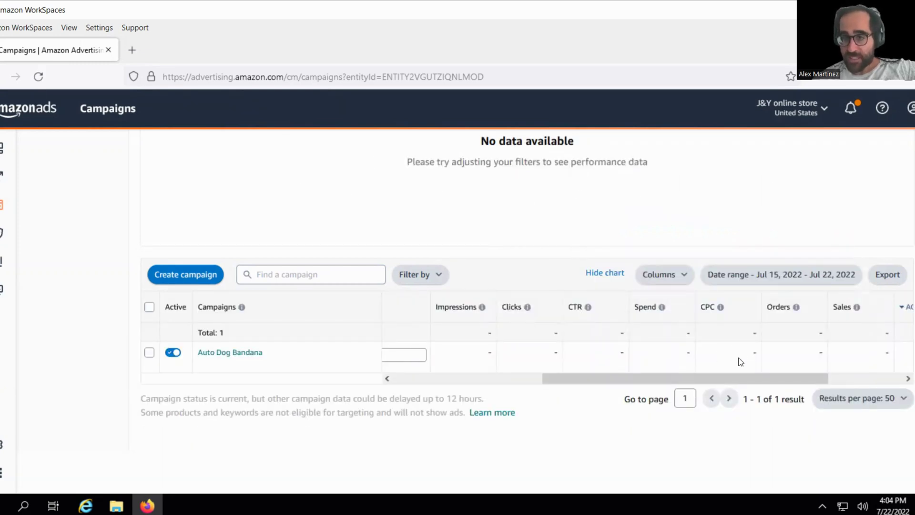
Narrow the date range to the single day July 21, 2022.
click(777, 275)
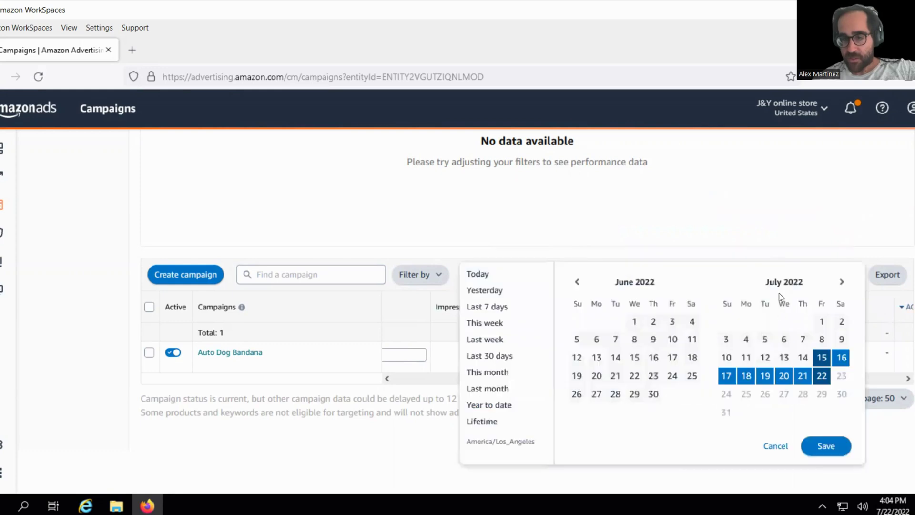
click(803, 375)
click(826, 447)
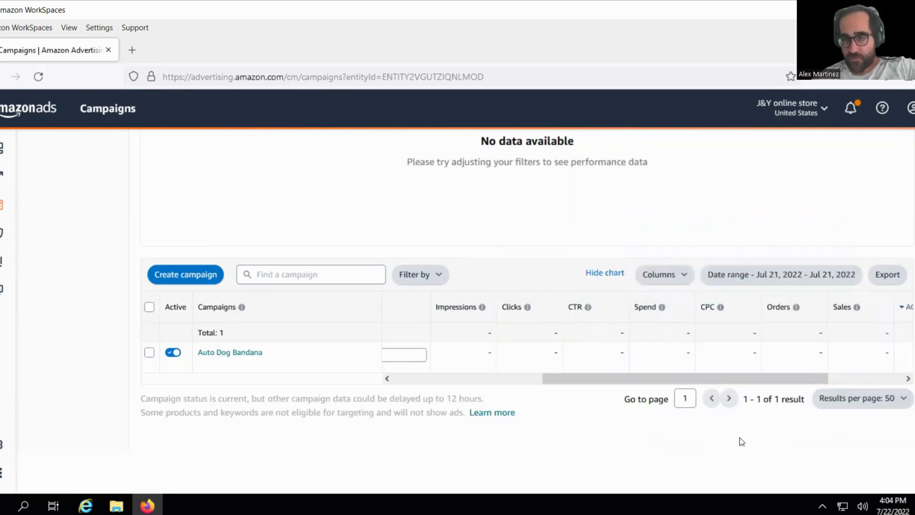
Restore the July 15–22, 2022 date range for the campaigns.
click(748, 275)
click(822, 358)
click(822, 376)
click(826, 447)
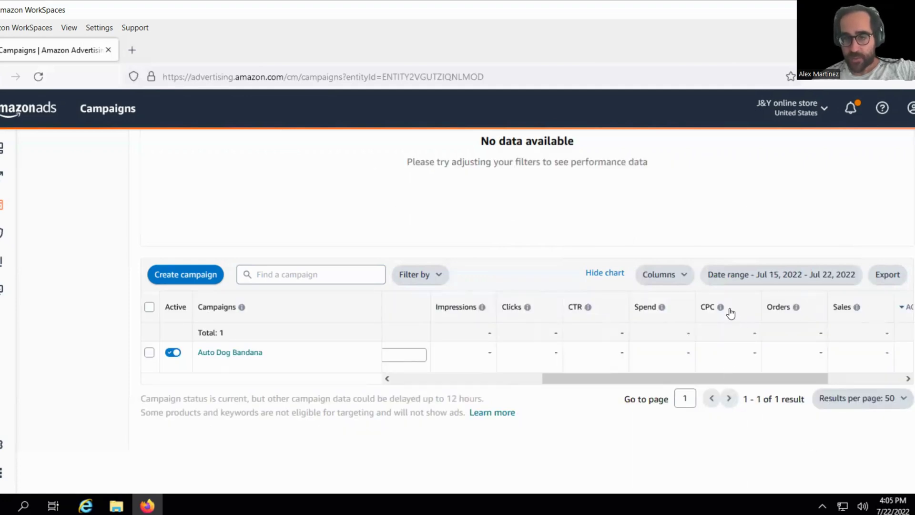
Slide the campaigns table right to bring the Orders, Sales and ACOS columns into view.
drag(691, 381, 748, 380)
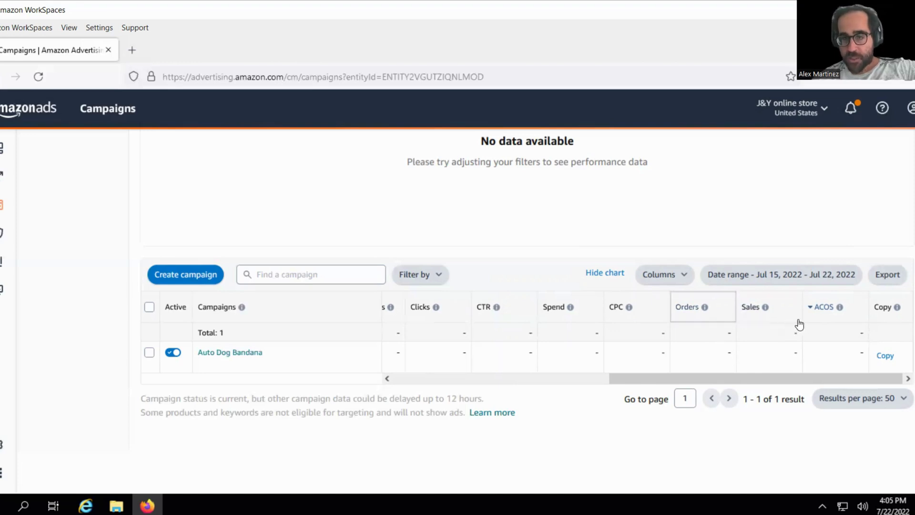
mouse_move(838, 309)
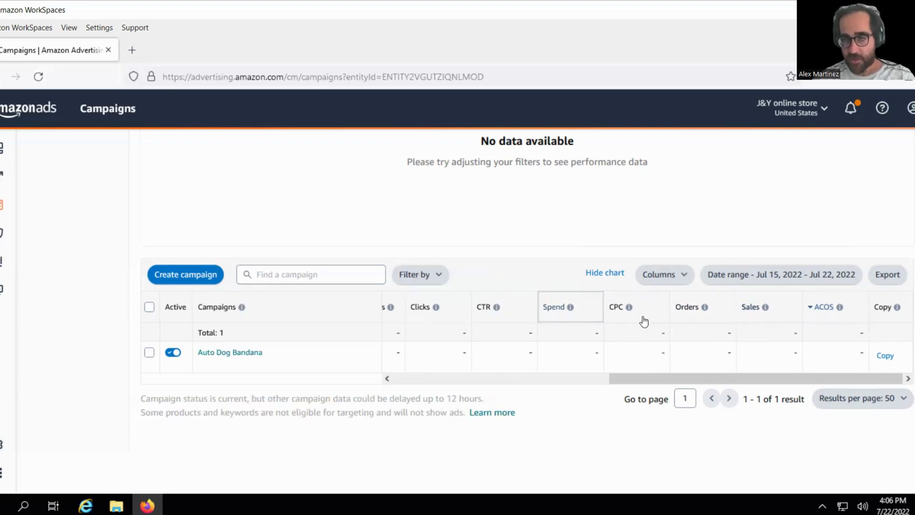
mouse_move(764, 311)
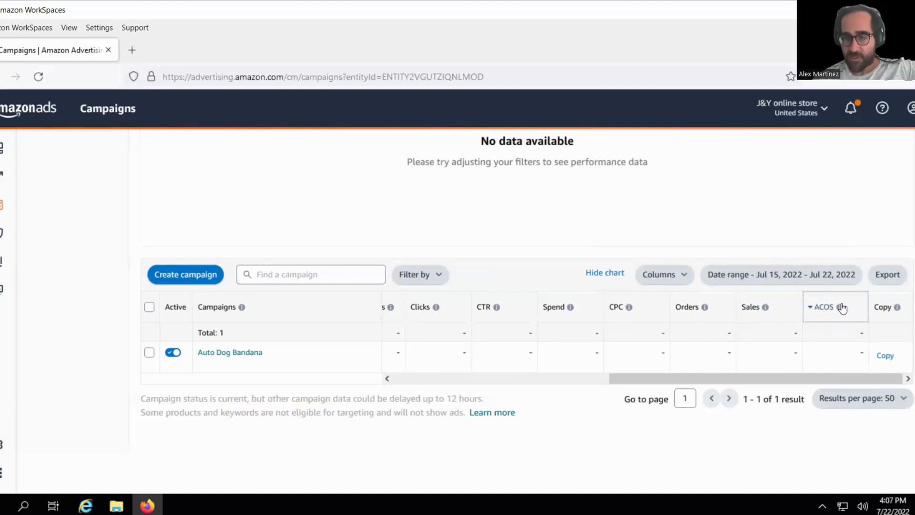
mouse_move(840, 314)
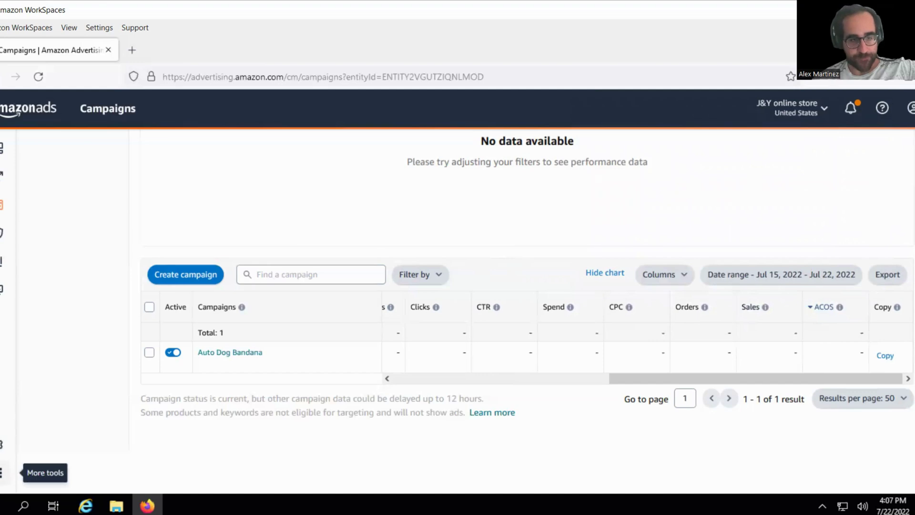
Switch from Amazon Ads to Seller Central and open the Business Reports Sales Dashboard.
click(1, 473)
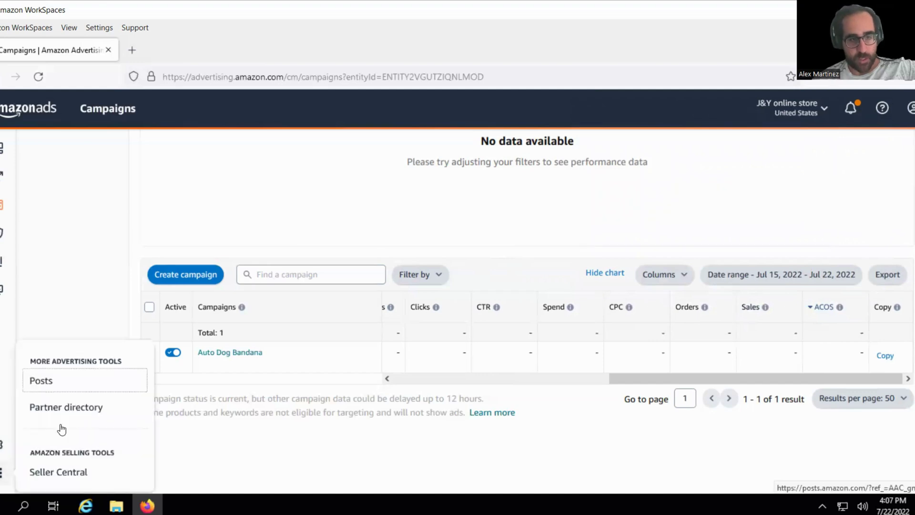
click(61, 473)
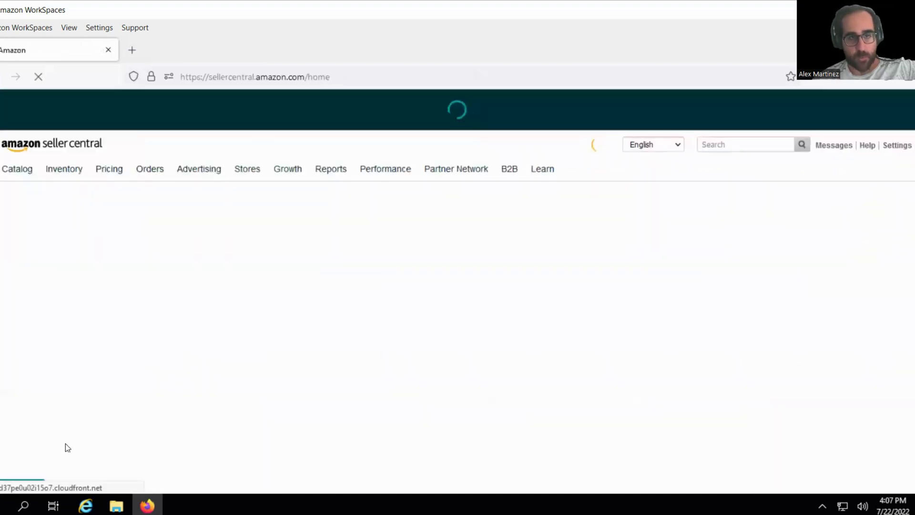
mouse_move(333, 176)
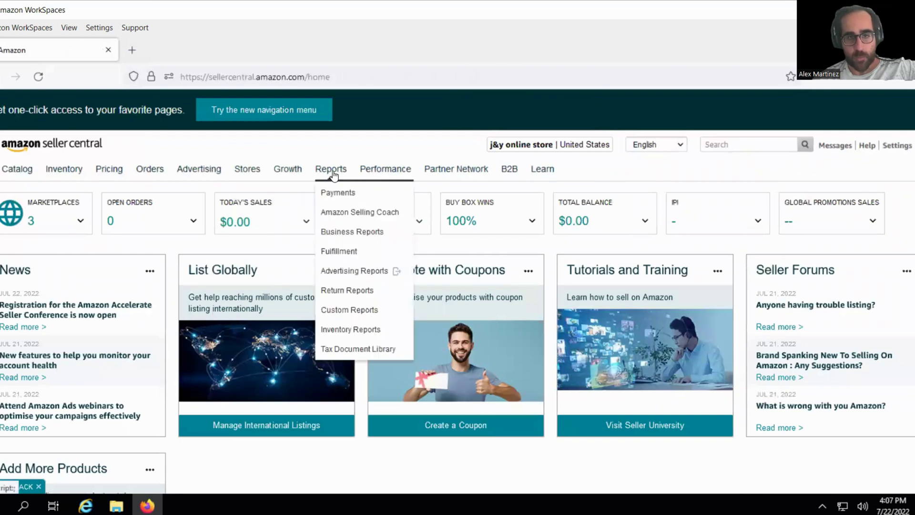
click(351, 237)
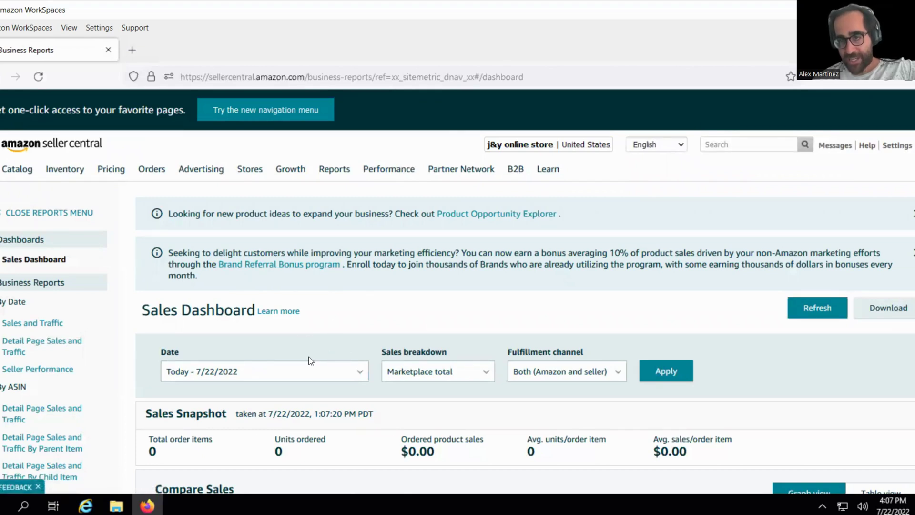
Apply a Custom 7/15/2022–7/22/2022 date range and highlight the $0.00 ordered product sales total.
click(221, 372)
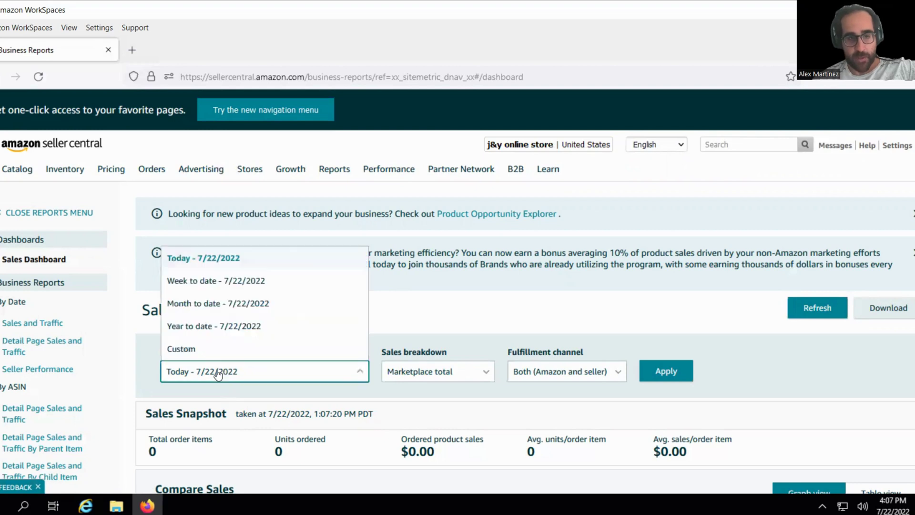
click(212, 352)
click(237, 396)
scroll(283, 377, down, 3)
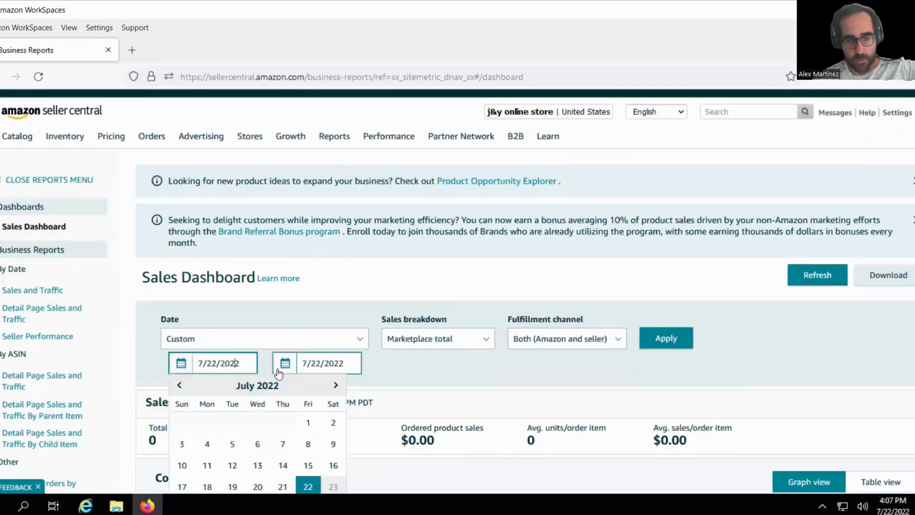
key(Return)
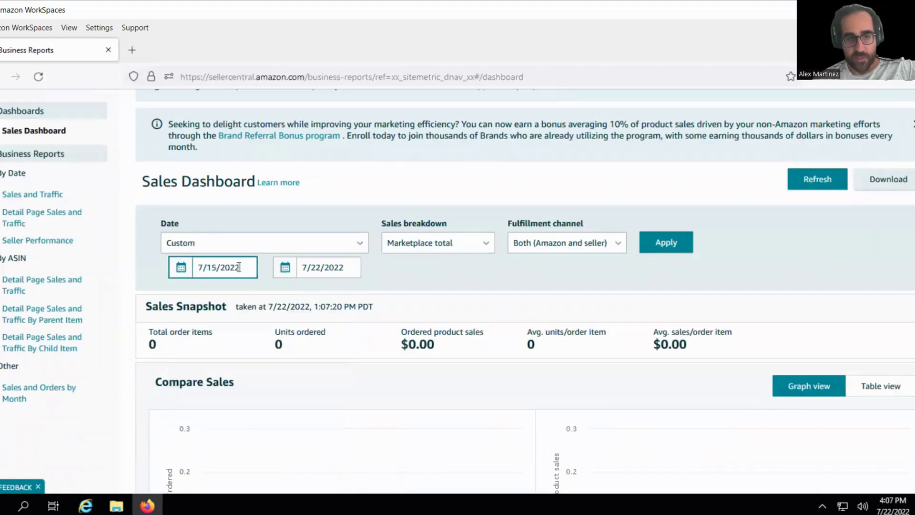
click(670, 242)
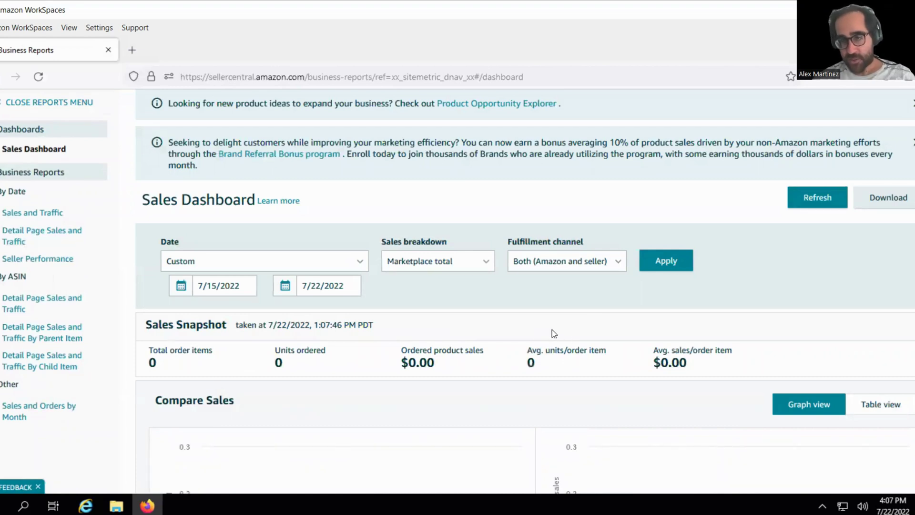
drag(395, 364, 484, 364)
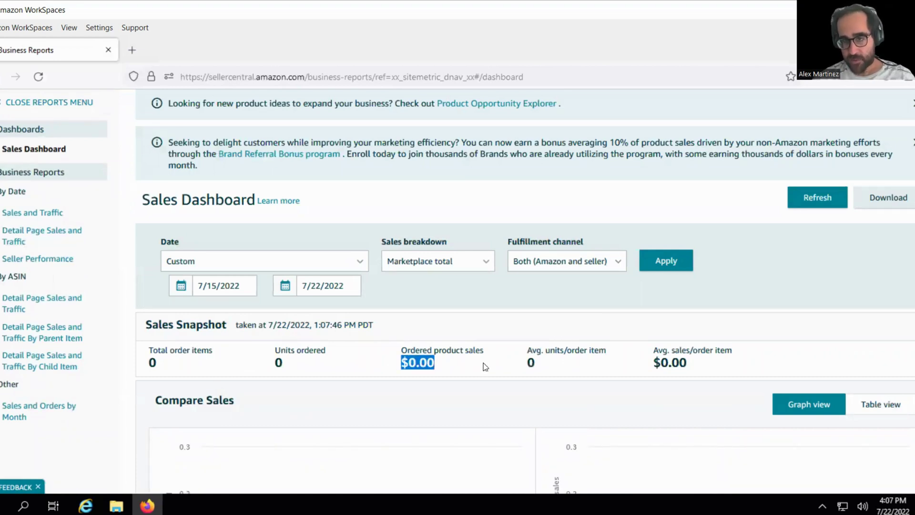